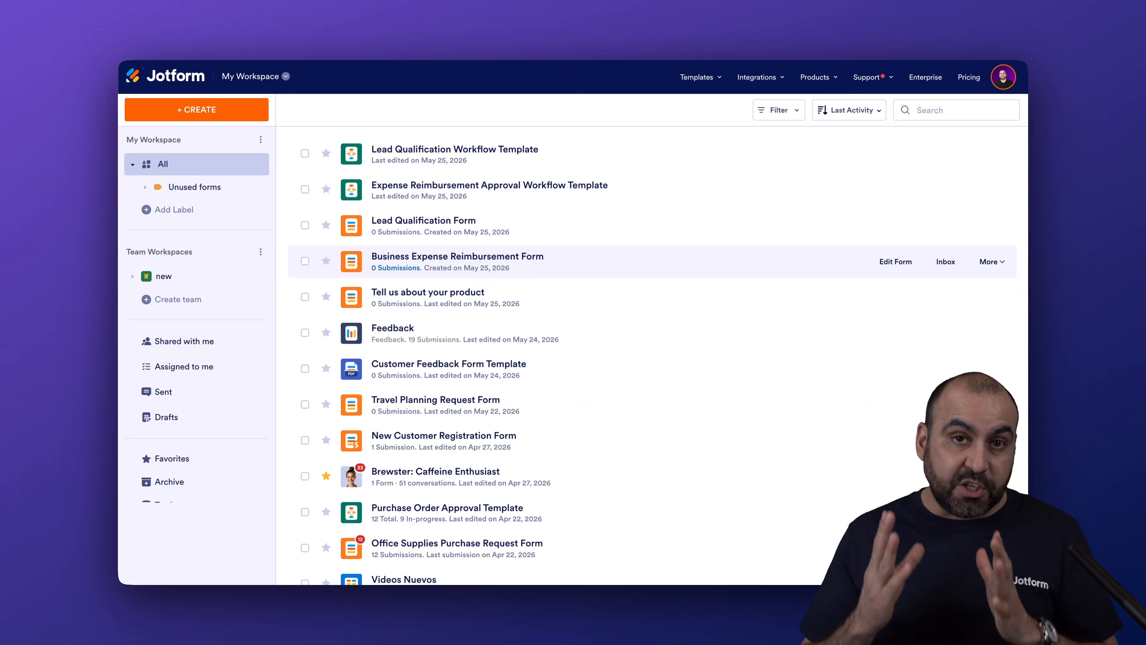
Step: Open the Lead Qualification Workflow Template for editing from the My Workflows list
click(272, 81)
click(247, 210)
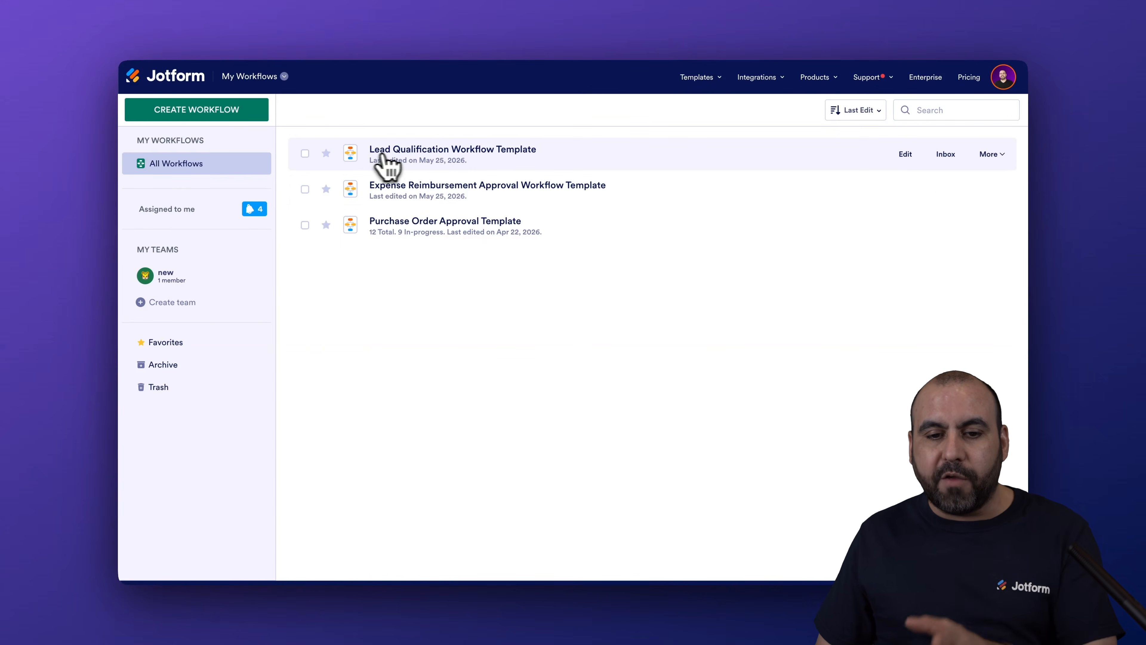
click(907, 156)
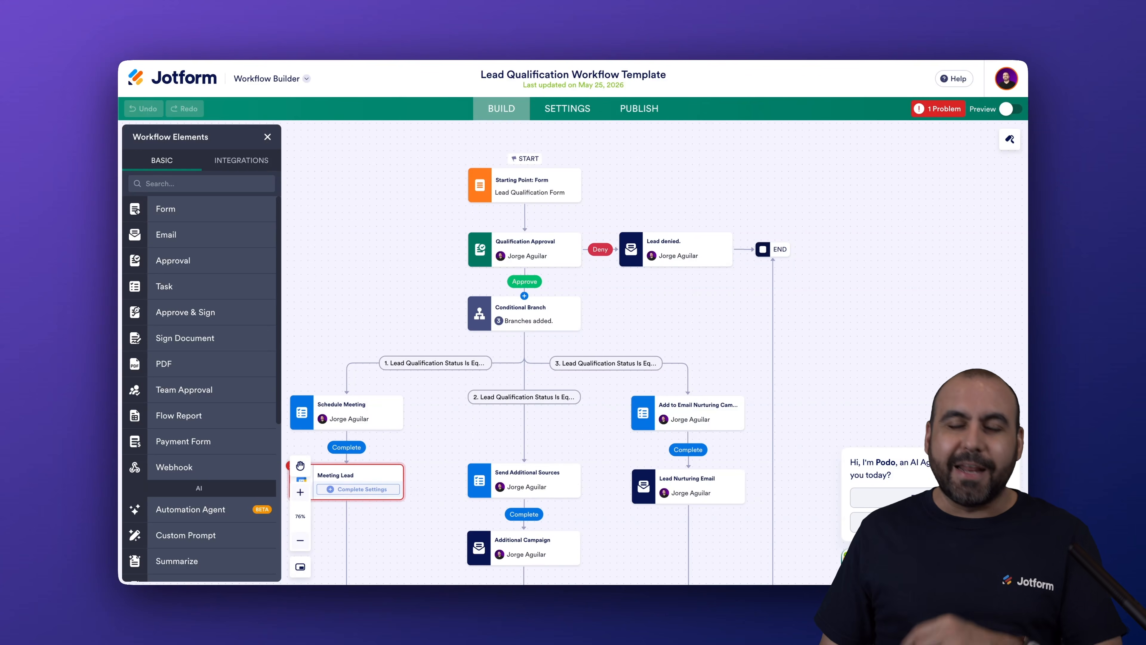
Step: Find the AWeber integration and place it between the Qualification Approval and Conditional Branch elements
click(253, 167)
click(183, 185)
text(awe)
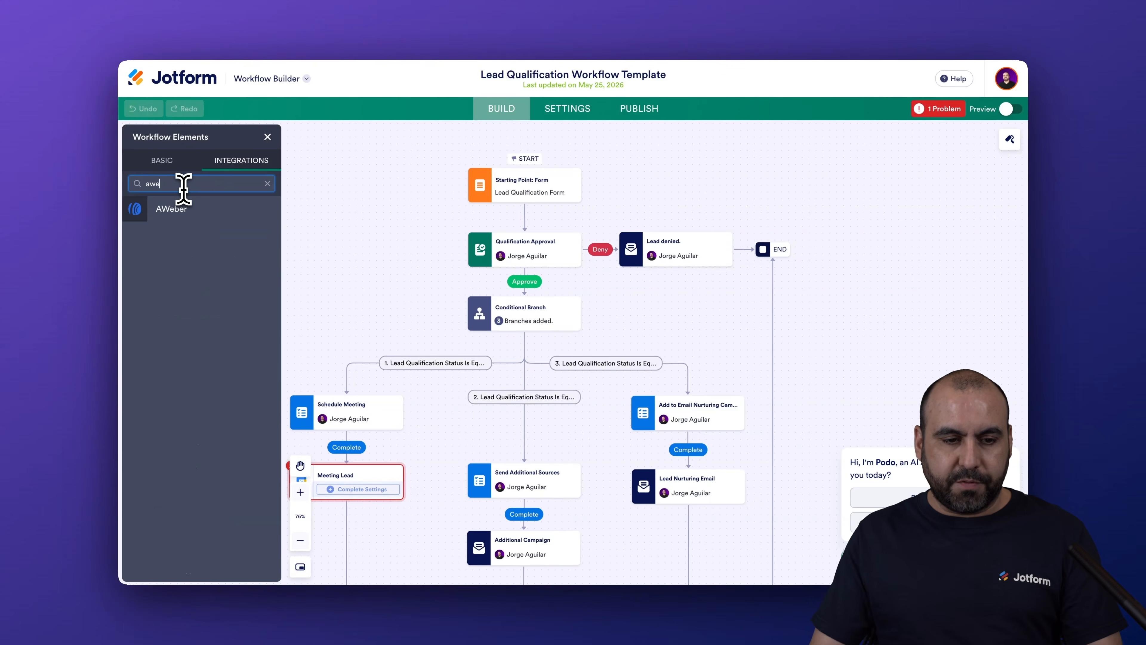
drag(156, 211, 524, 376)
drag(485, 290, 533, 314)
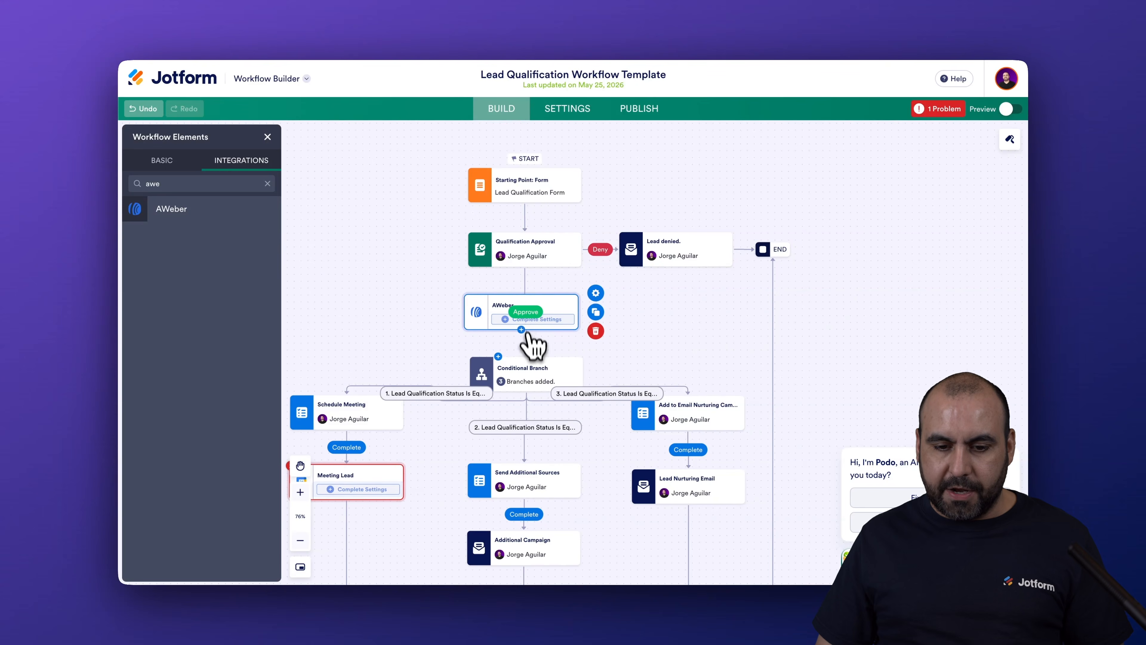
Step: Connect the Approve outcome of Qualification Approval to AWeber, and AWeber to the Conditional Branch
click(528, 345)
click(561, 320)
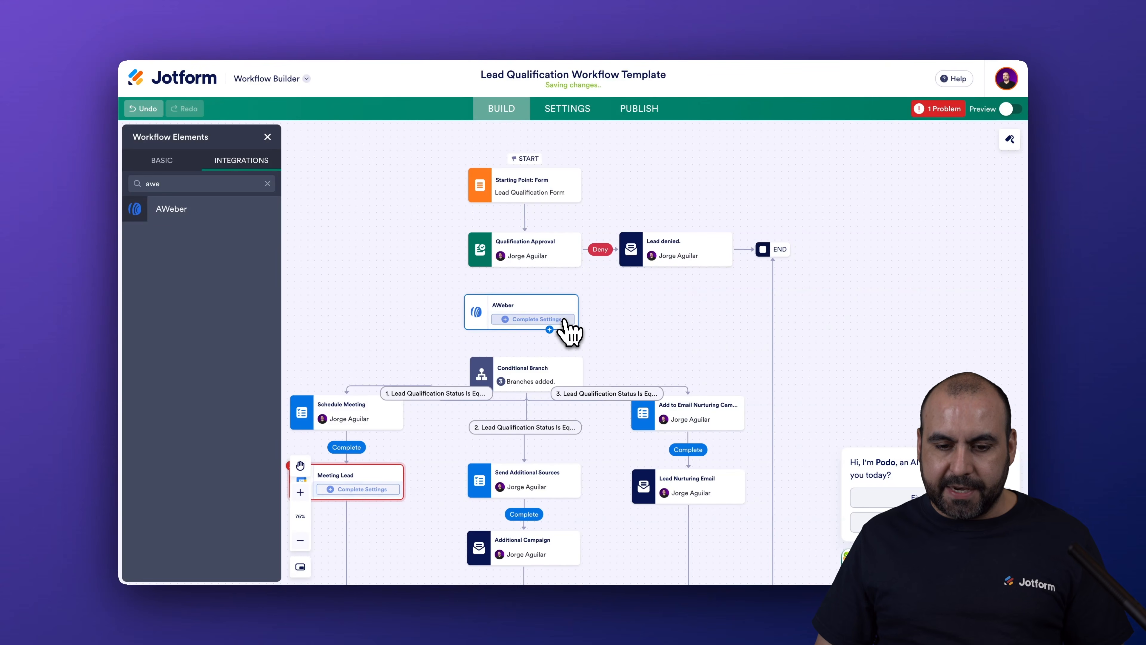
drag(523, 284, 525, 291)
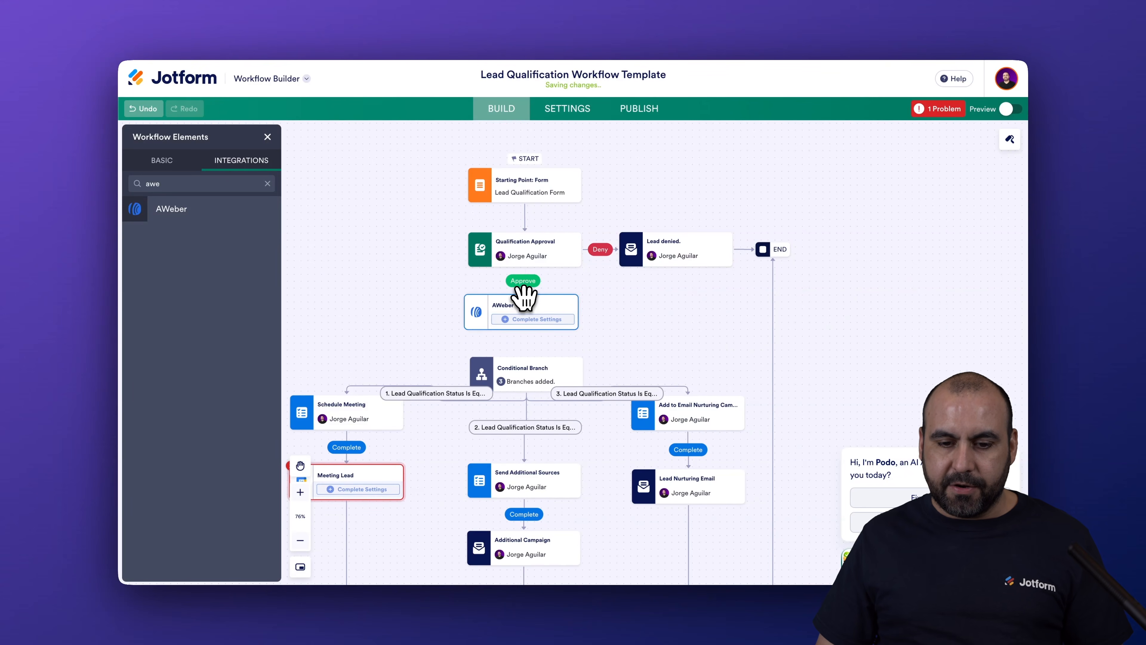
drag(522, 331, 523, 356)
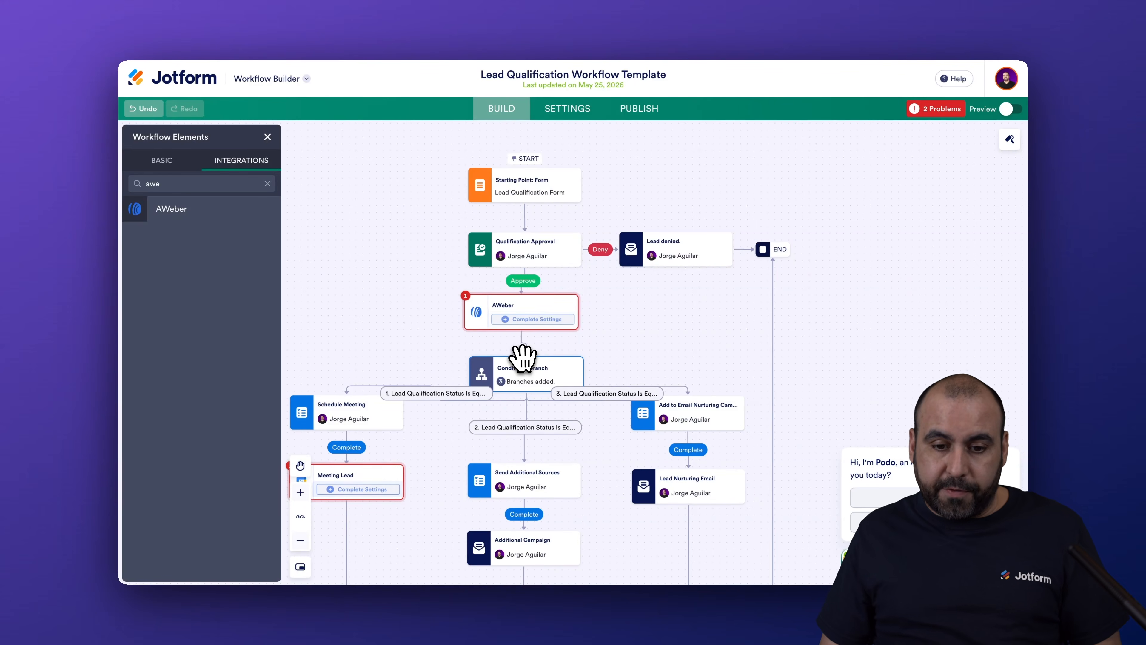
Step: Authorize the AWeber element with another account, filling in the saved login e-mail and password and allowing access
click(533, 320)
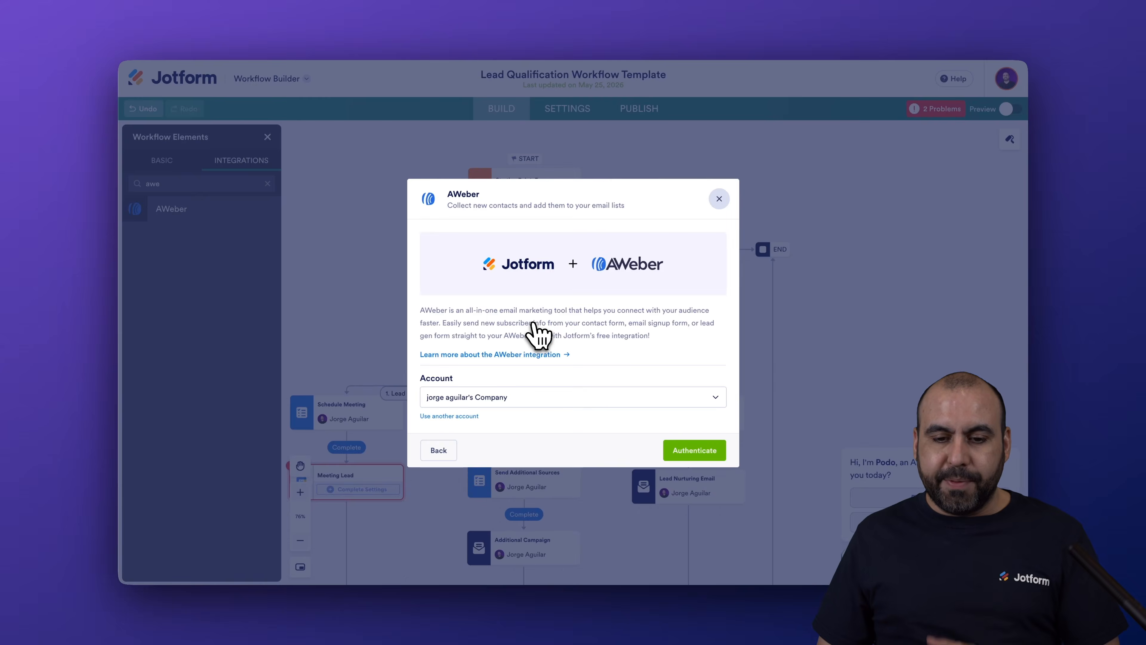
click(456, 416)
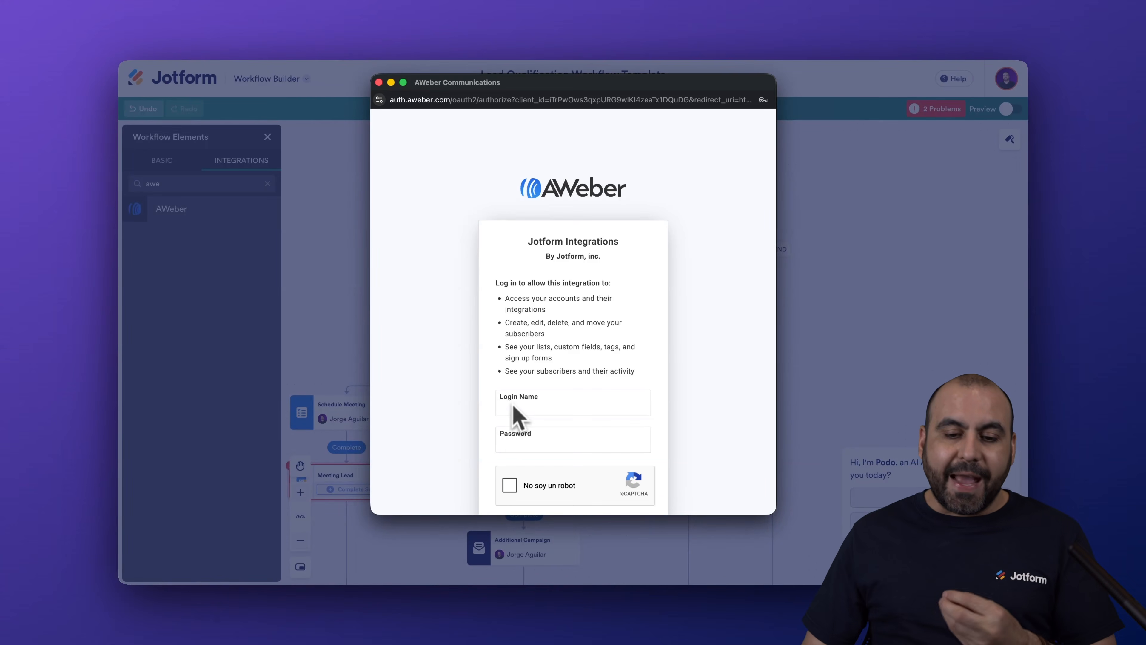
scroll(512, 409, down, 2)
click(537, 352)
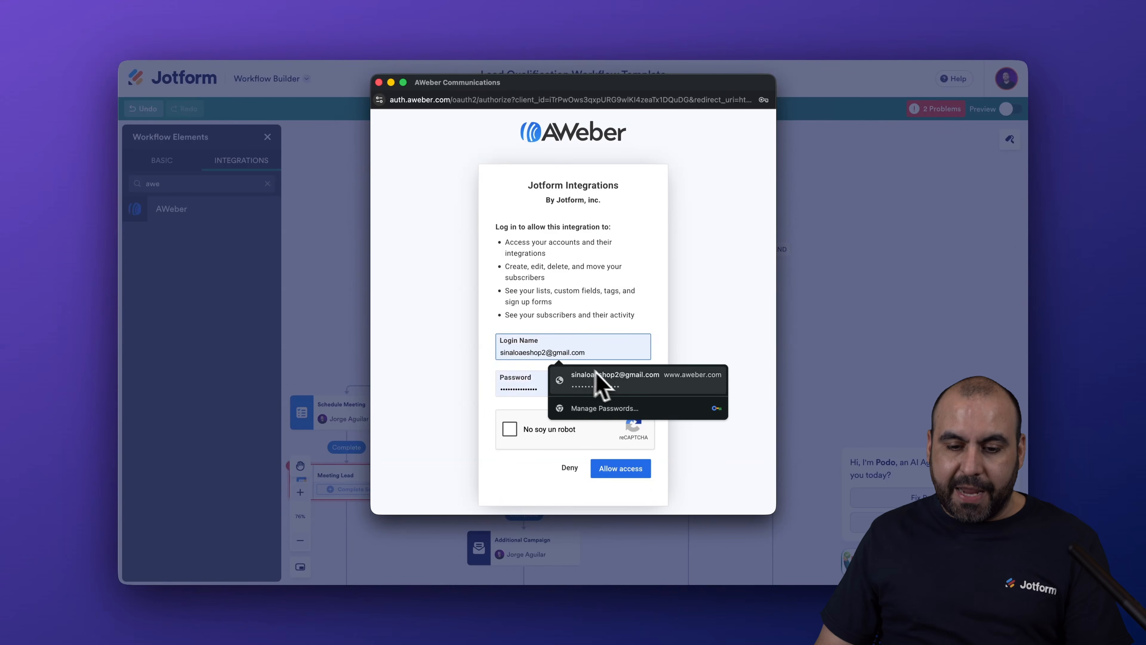
click(605, 382)
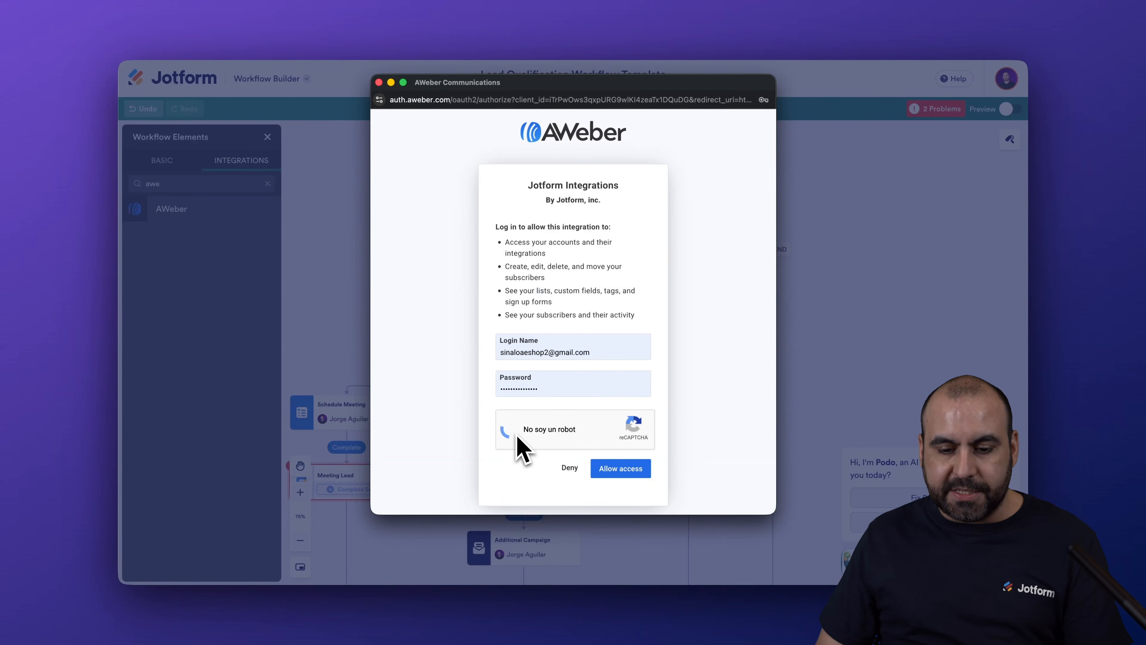
click(634, 470)
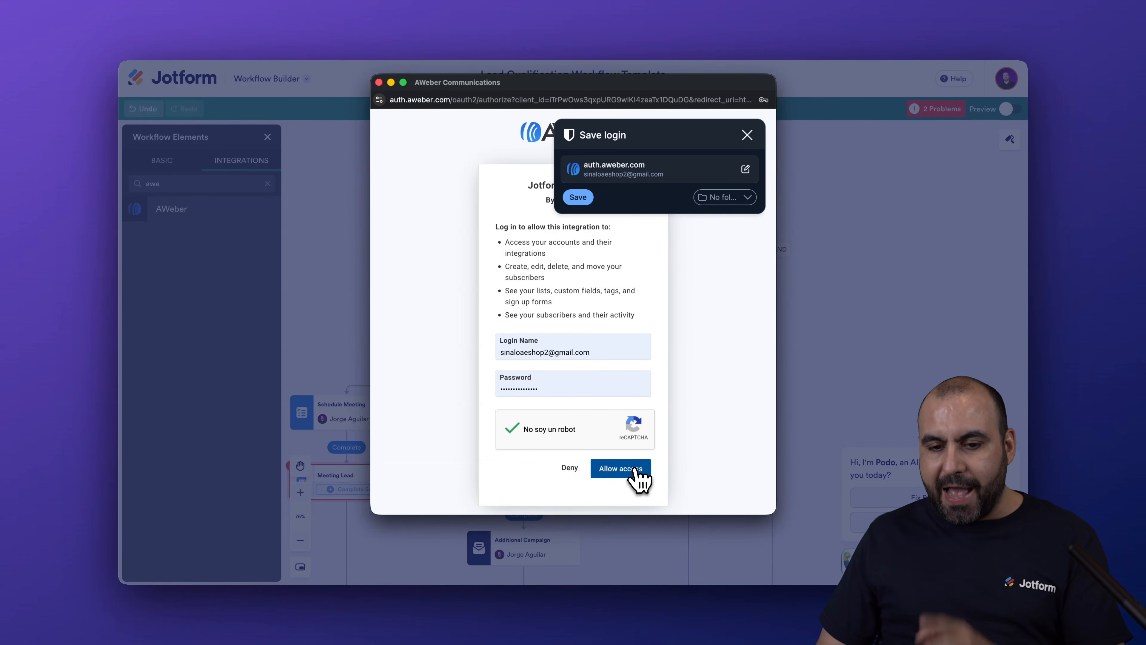
click(747, 134)
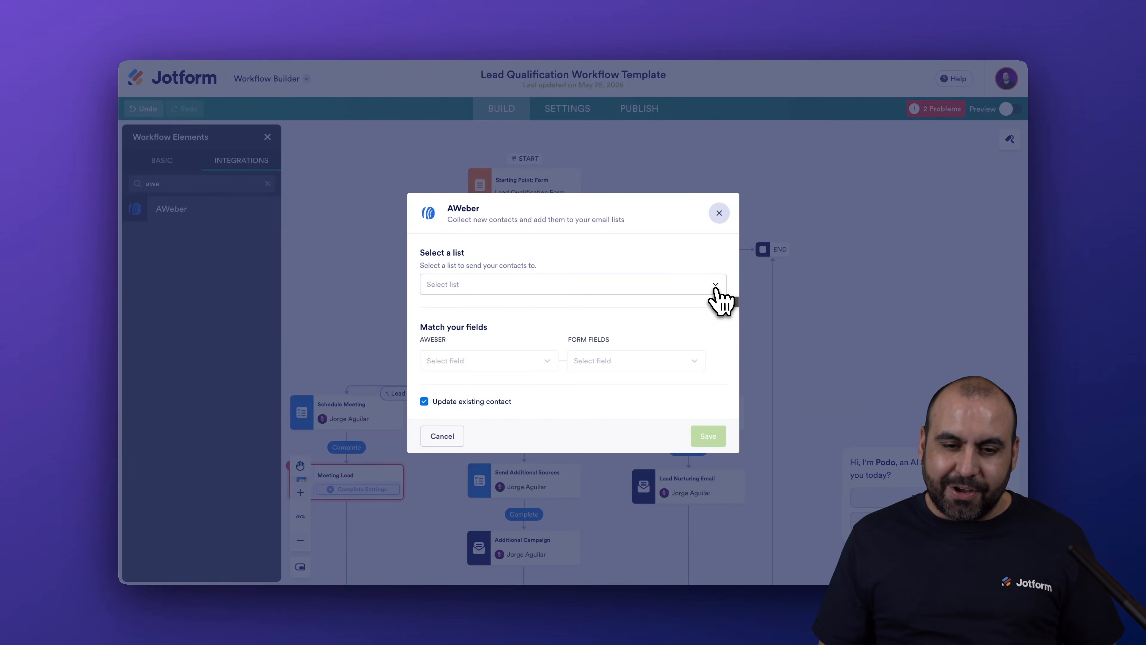
Step: Select the account owner's AWeber contact list and match AWeber's Email to the form's Email field
click(680, 289)
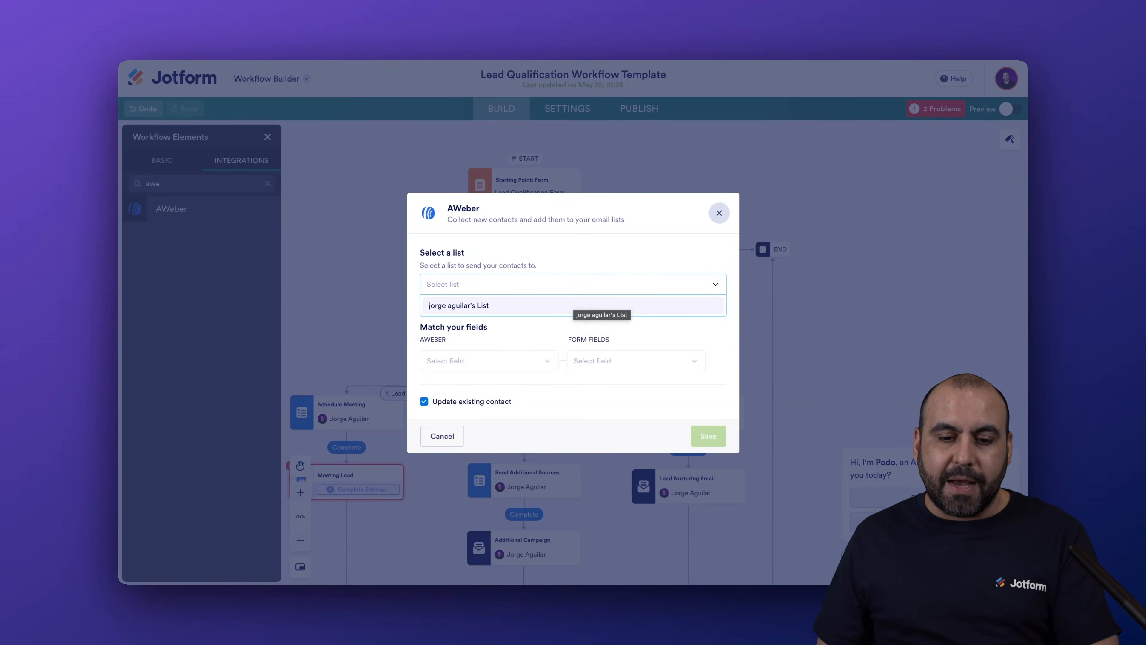
click(575, 305)
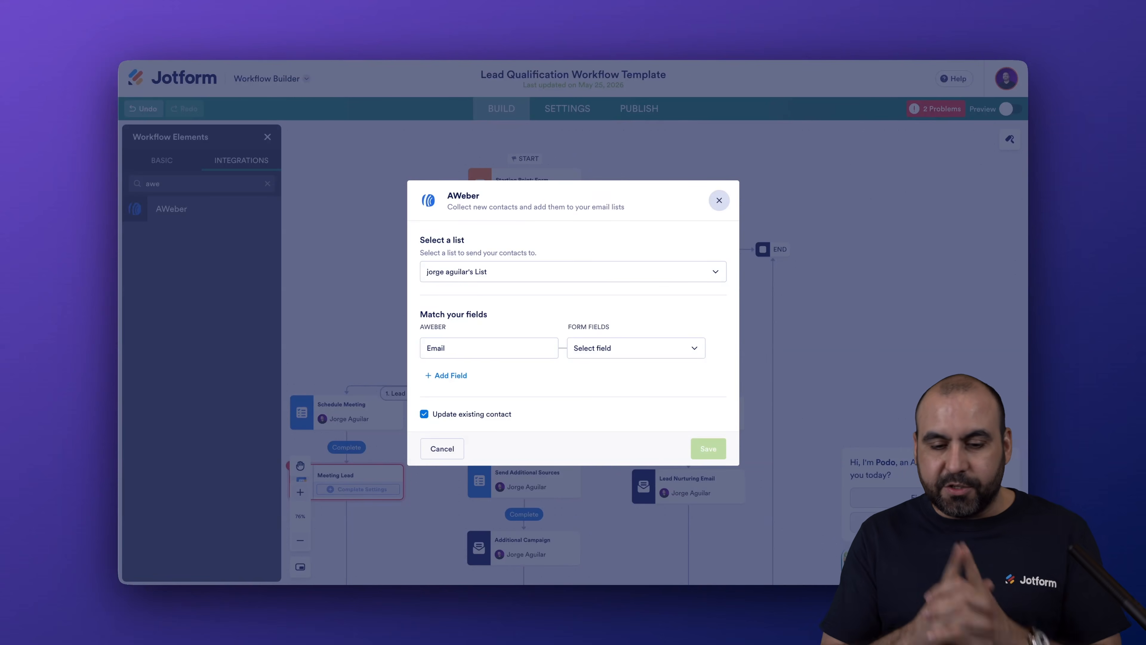
click(599, 350)
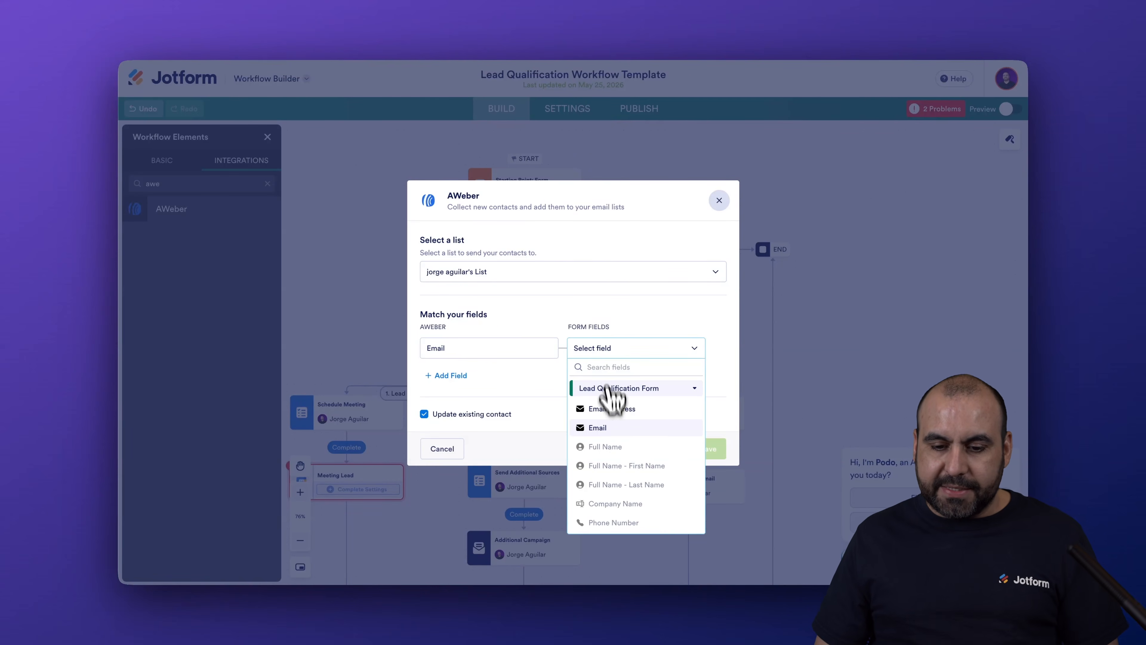
click(624, 429)
Step: Add a field match between AWeber's Name and the form's Full Name
click(449, 376)
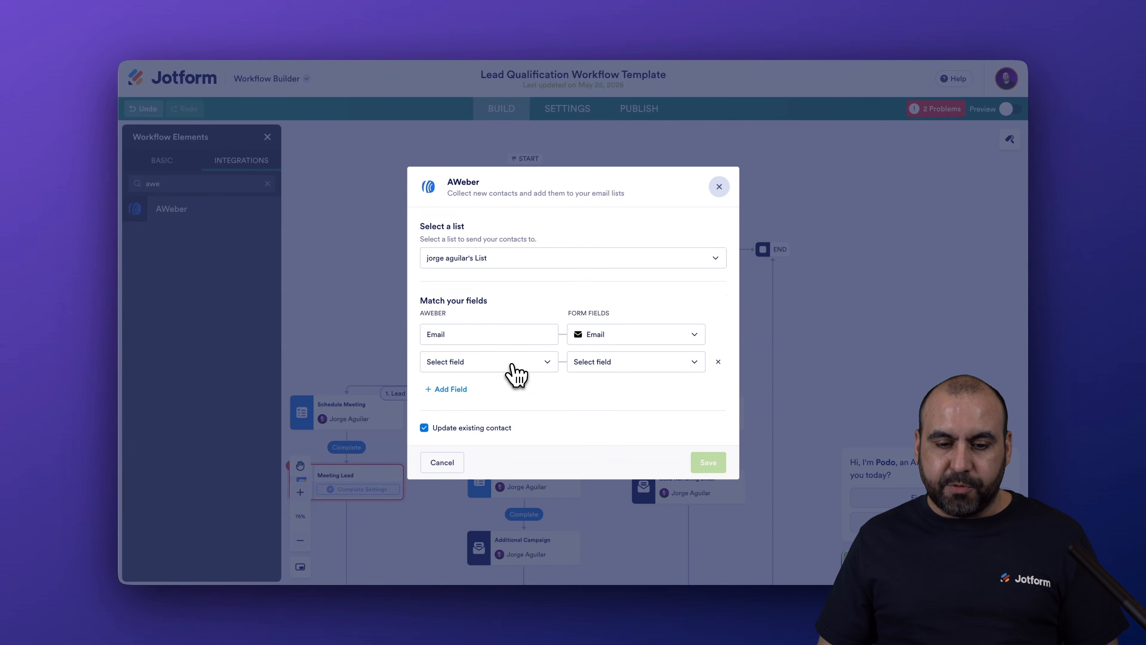
click(495, 382)
click(612, 363)
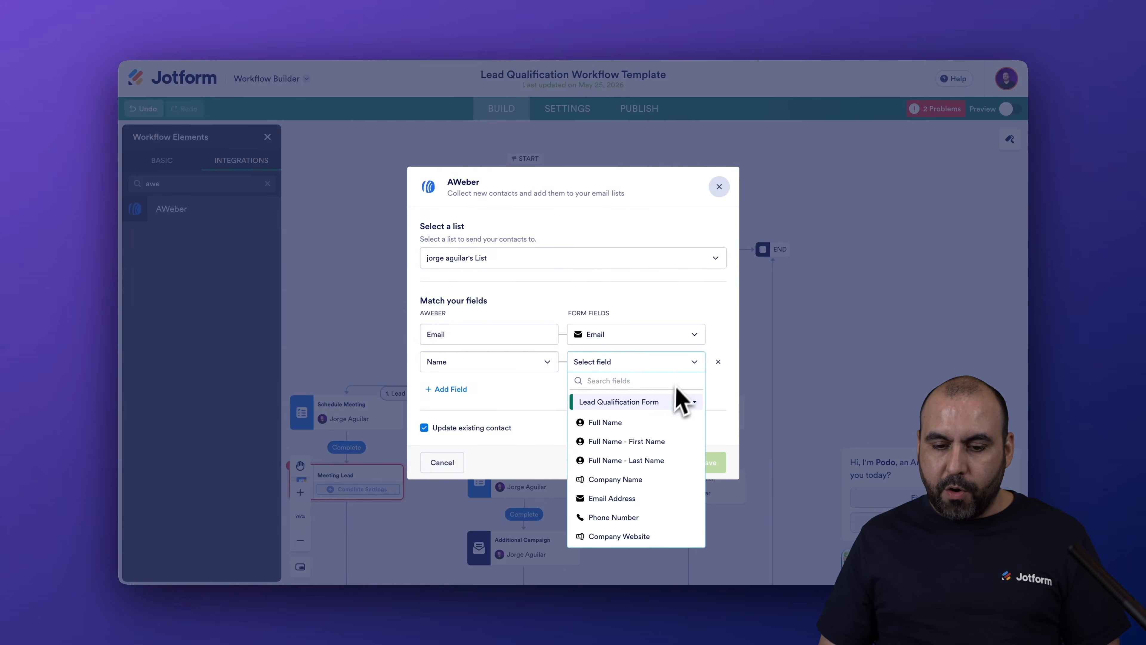
click(660, 423)
Step: Match AWeber's Tags to the form's Industry field and save the integration settings
click(449, 389)
click(495, 393)
click(499, 409)
click(623, 389)
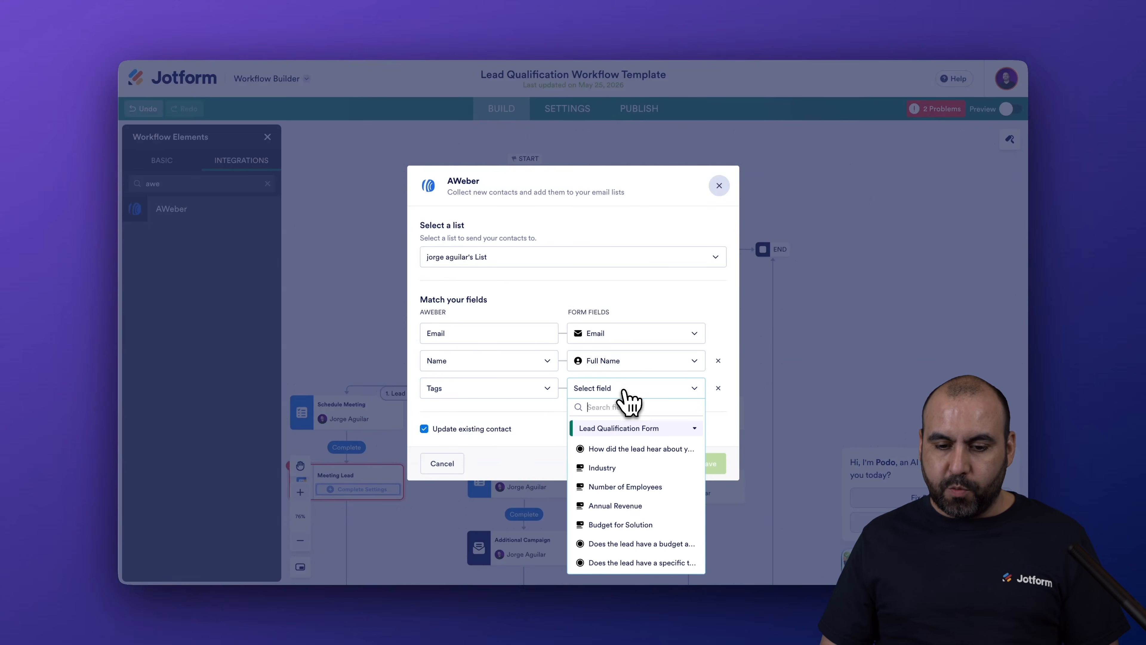
click(638, 470)
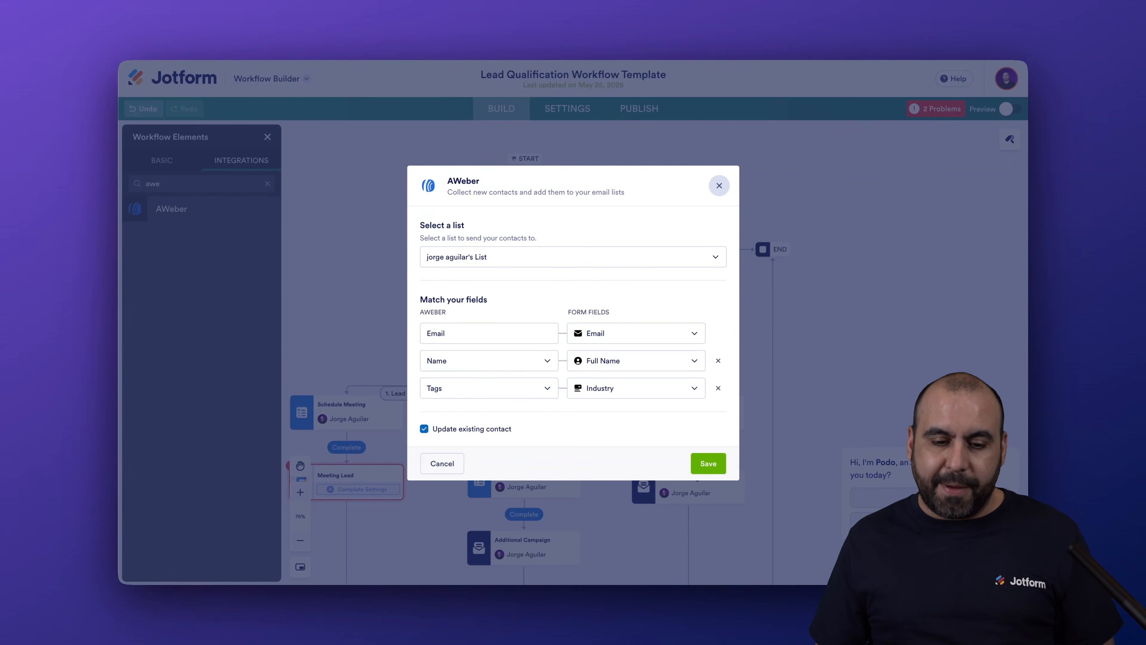
click(716, 464)
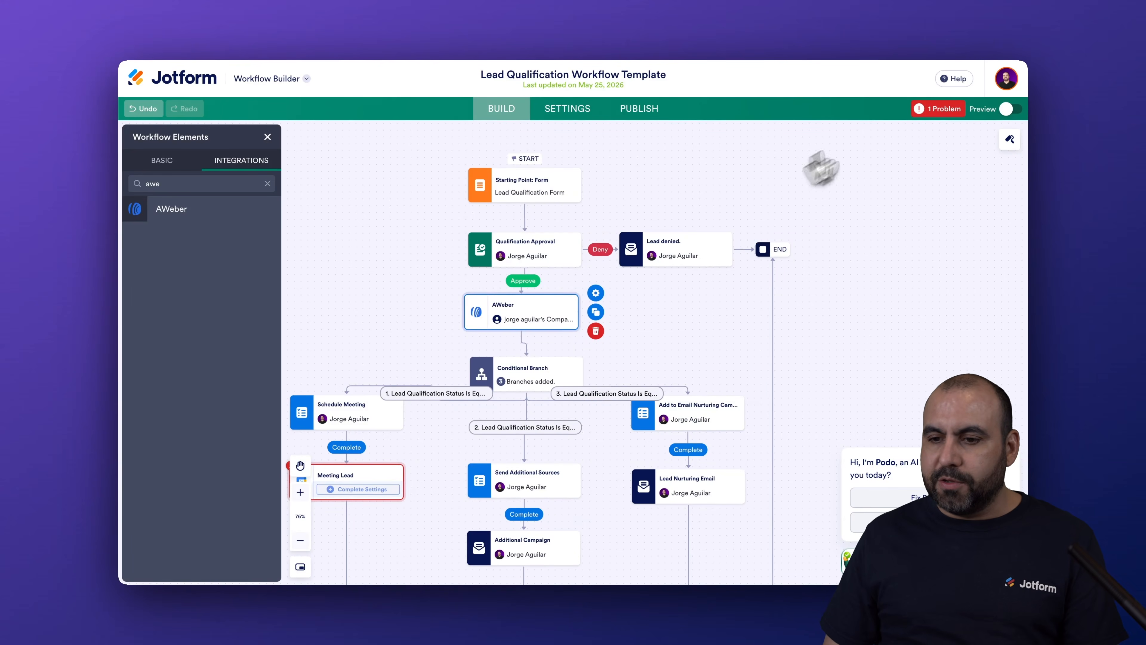
Step: Start a test run in the workflow preview and fill the Lead Qualification Form with AI
click(1013, 111)
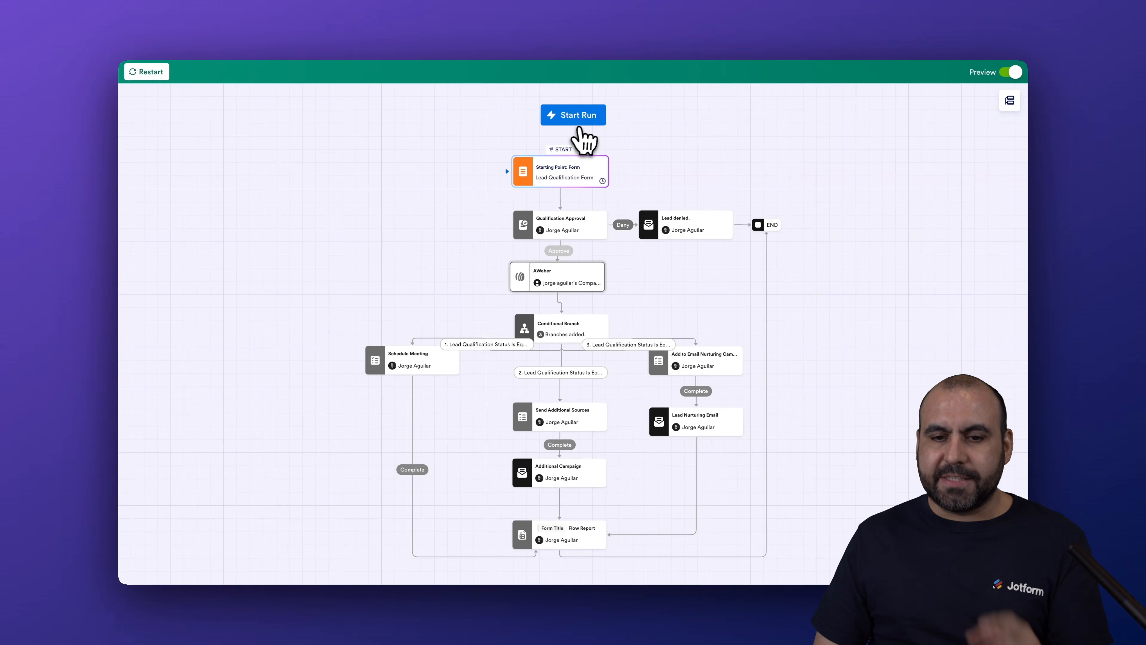
click(580, 129)
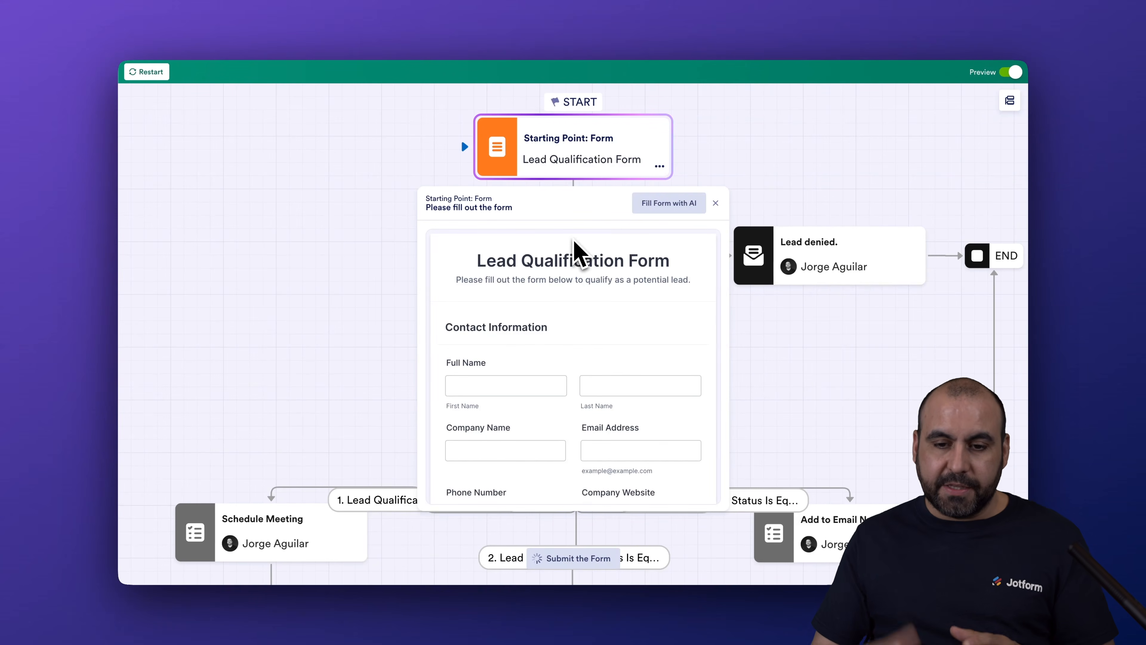
scroll(541, 338, down, 2)
click(670, 205)
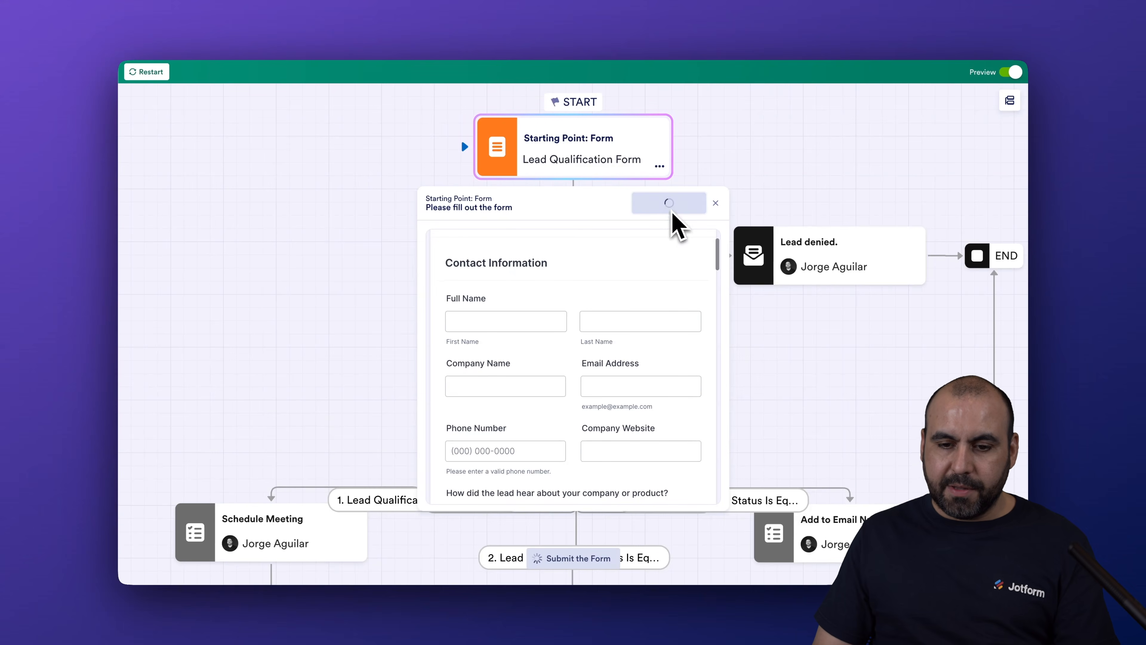
Step: Replace the Email Address in the test form with the copied test e-mail
click(606, 383)
key(super+a)
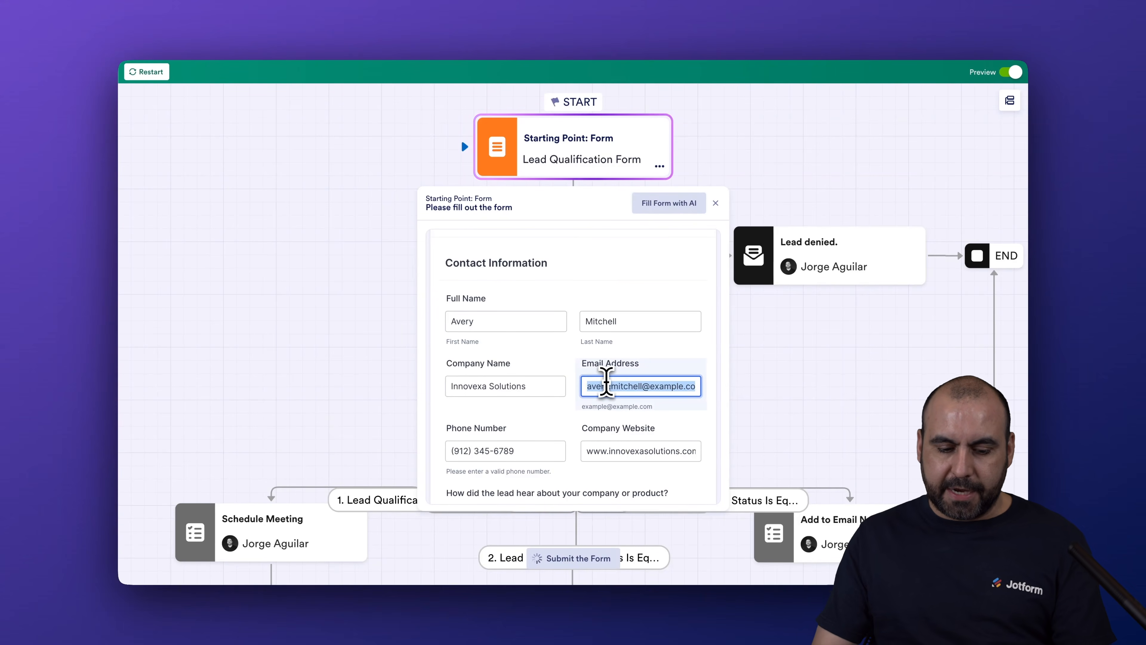
key(super+v)
Step: Submit the completed Lead Qualification Form and submit the Qualification Approval with the Approve response
scroll(542, 409, down, 3)
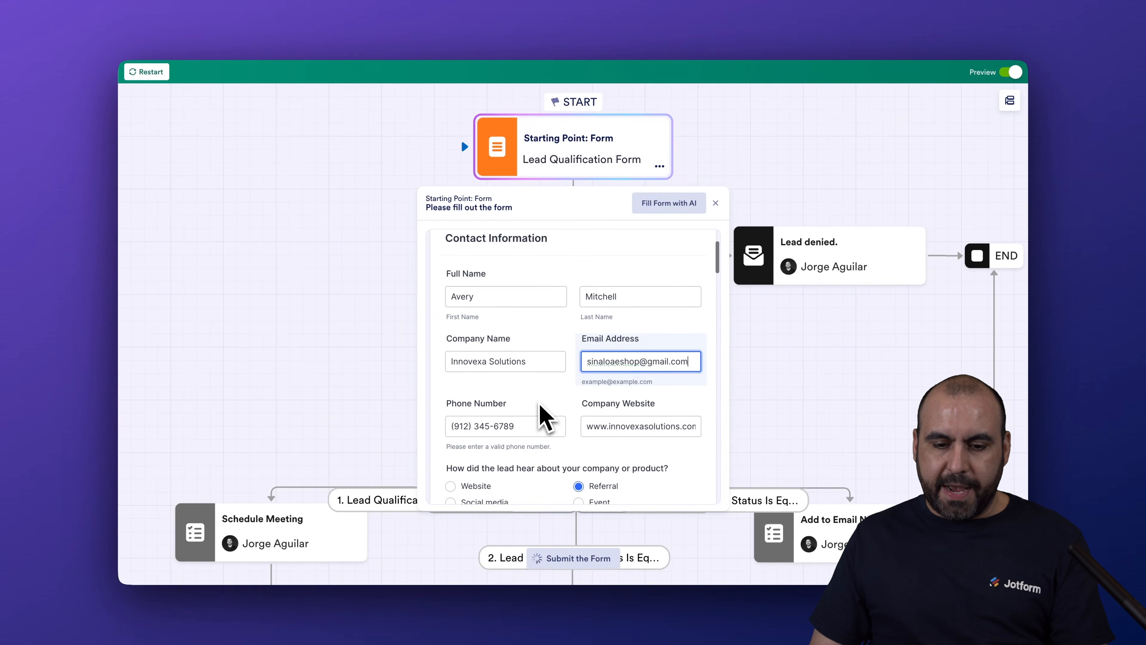
scroll(546, 418, down, 15)
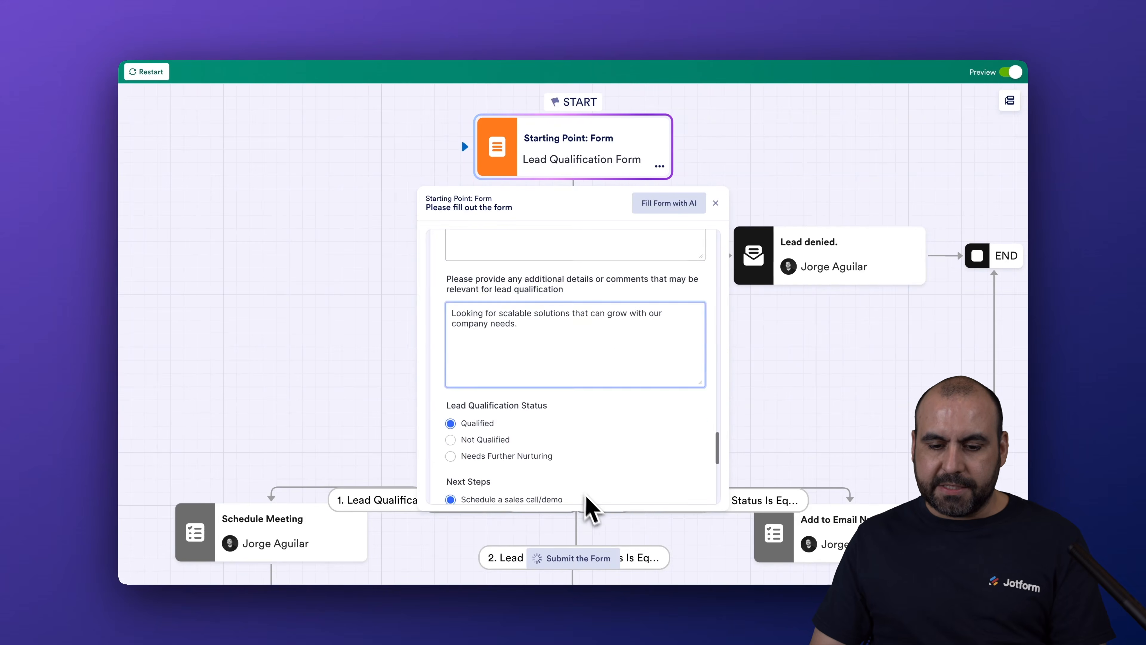
click(590, 481)
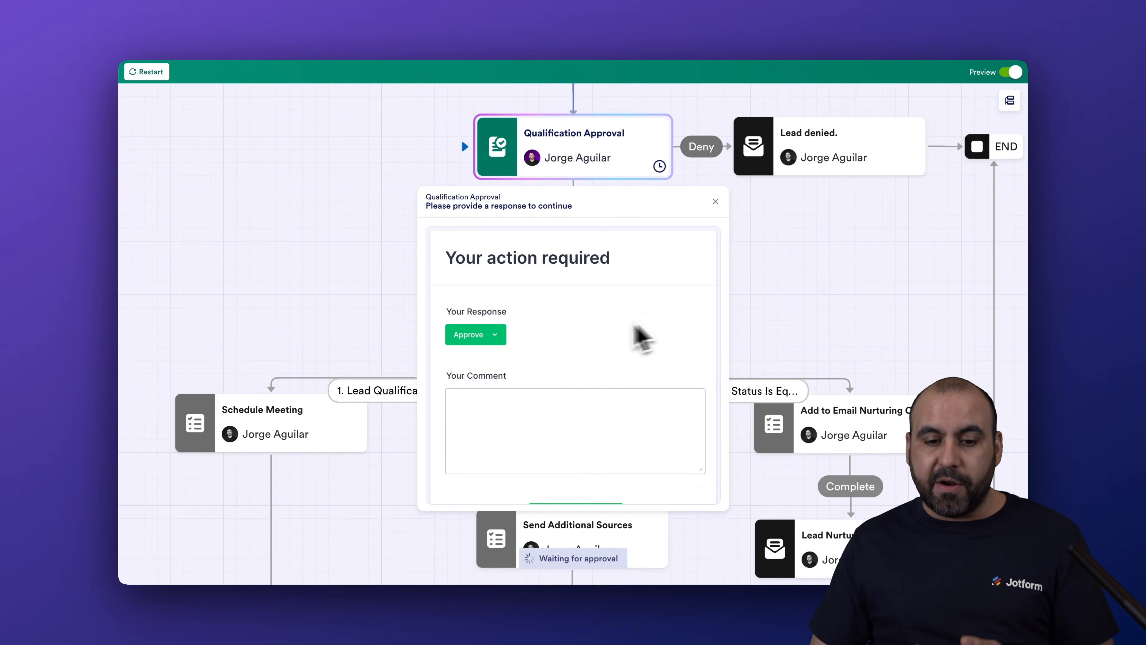
click(576, 470)
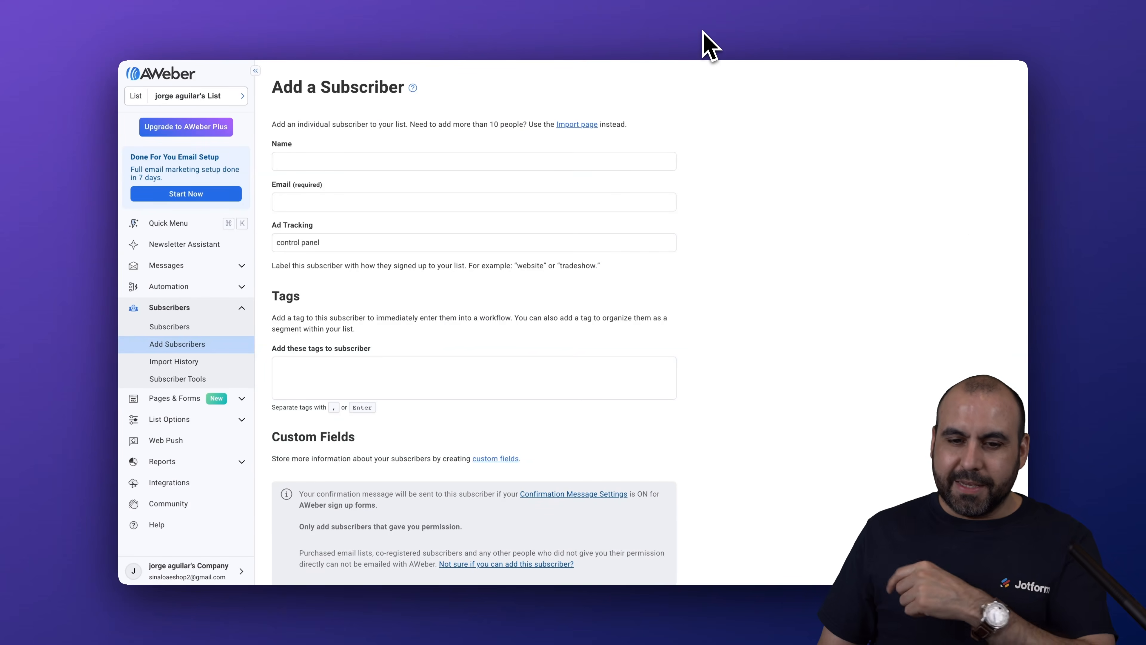
Step: Check the list's subscribers in AWeber, return to the Jotform workflow and exit its preview
click(190, 327)
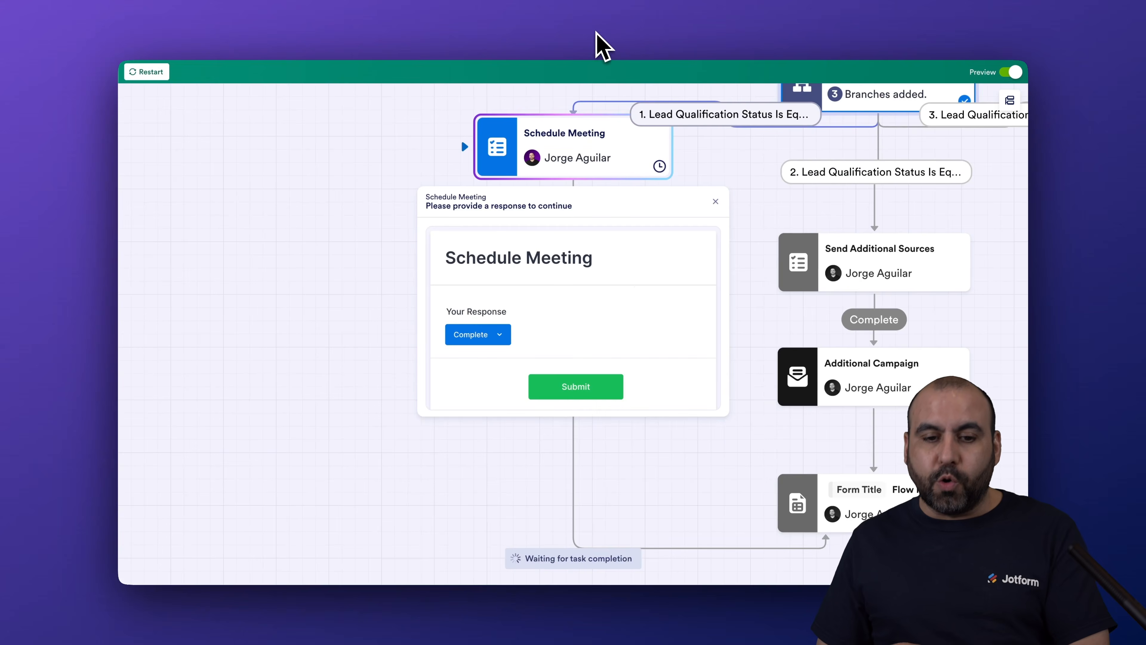
click(1010, 72)
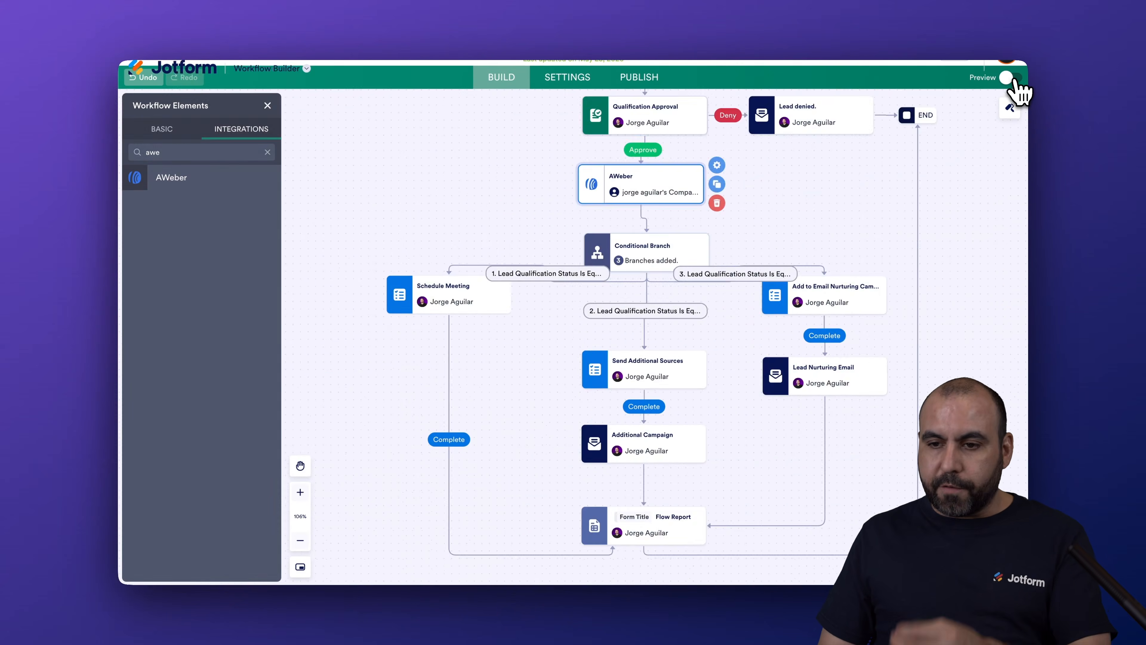